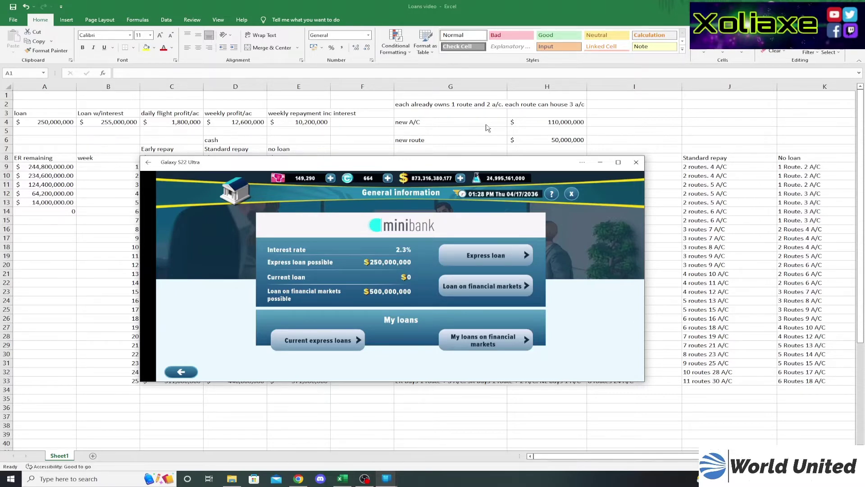
Return from the Minibank details to the bank selection, then minimize the phone window and switch to the Banks page in Chrome.
key(Escape)
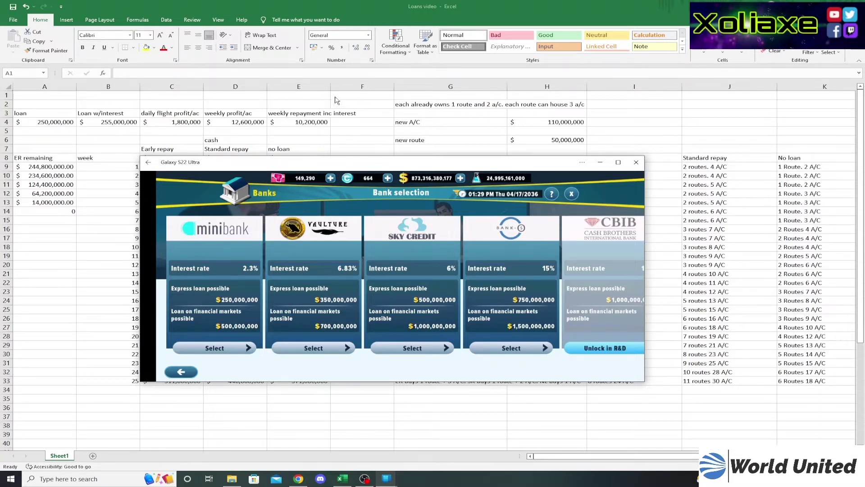
click(600, 162)
click(298, 479)
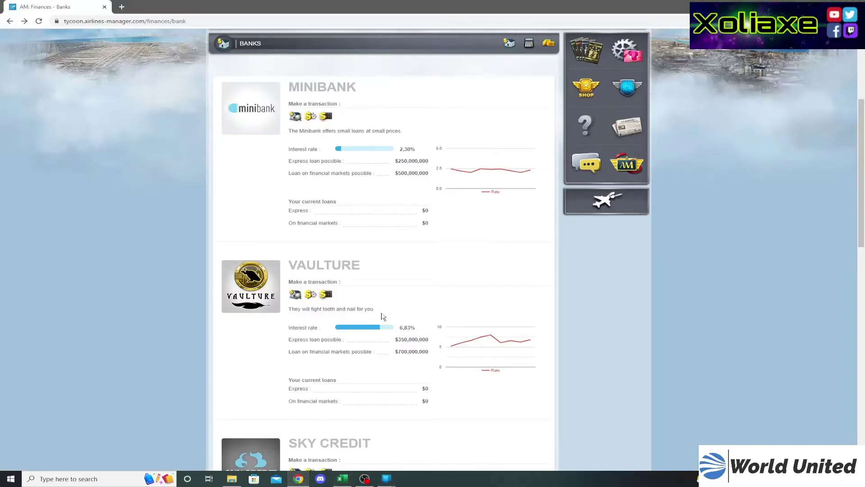
Examine the interest rates, rate graphs and loan limits of each bank from Minibank through CBIB.
scroll(435, 259, up, 4)
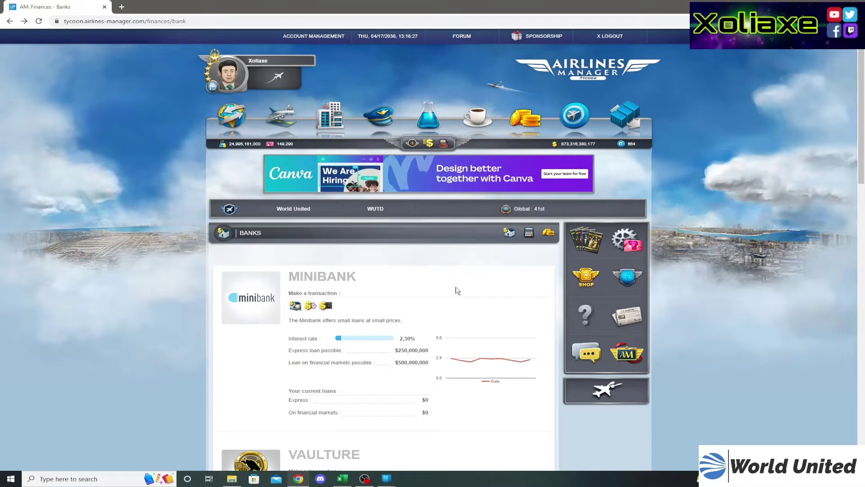
scroll(456, 290, down, 4)
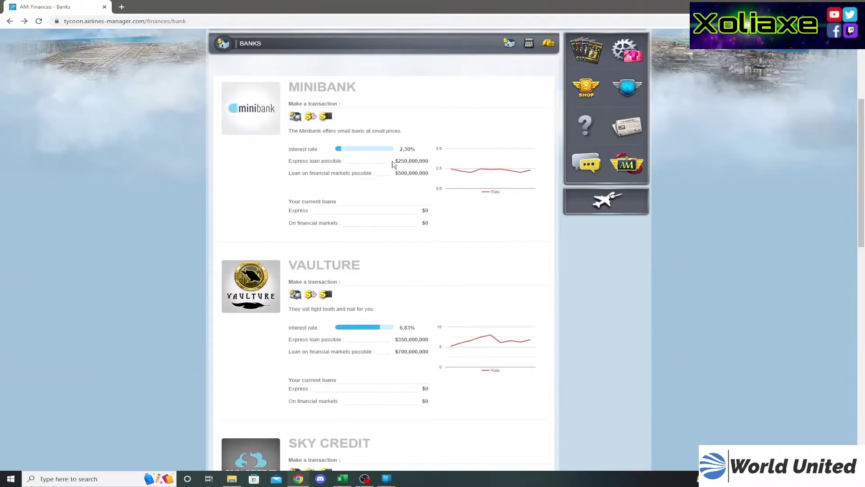
mouse_move(374, 152)
scroll(444, 341, down, 4)
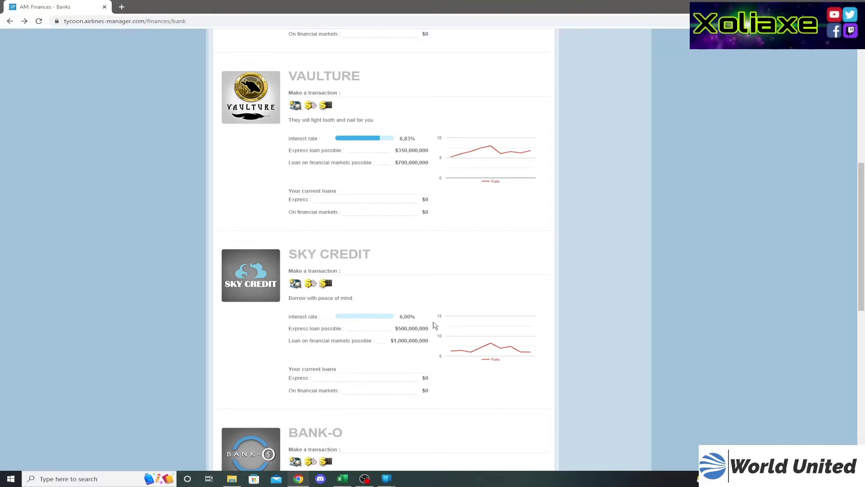
scroll(443, 324, down, 4)
scroll(428, 324, down, 4)
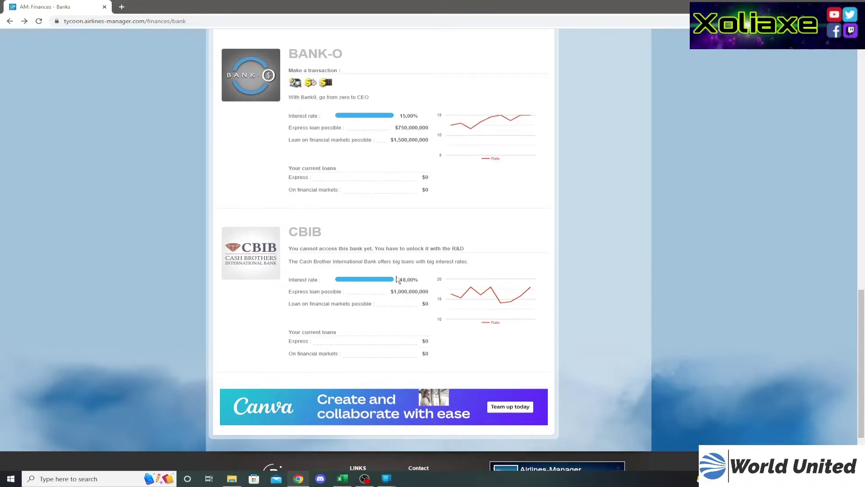
mouse_move(392, 281)
mouse_move(501, 305)
Go through the full bank list again to compare the offers, ending back at Minibank and Vaulture.
scroll(408, 273, up, 8)
scroll(407, 273, up, 5)
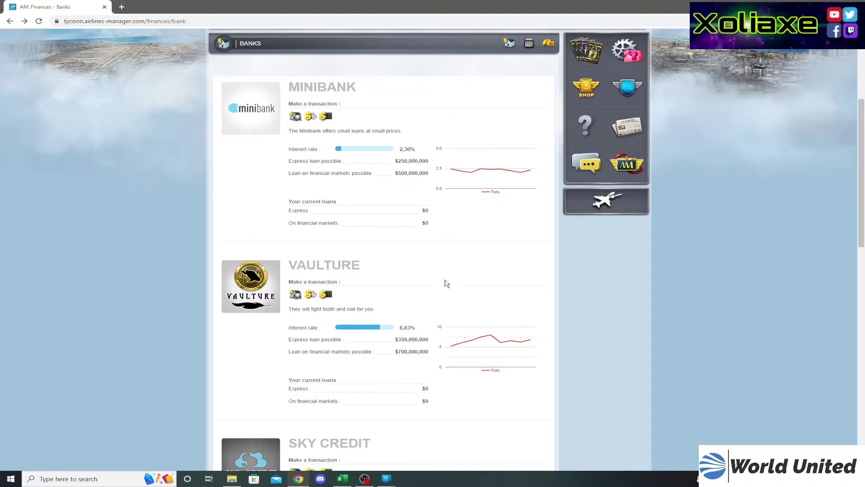
scroll(446, 282, down, 5)
scroll(446, 283, down, 4)
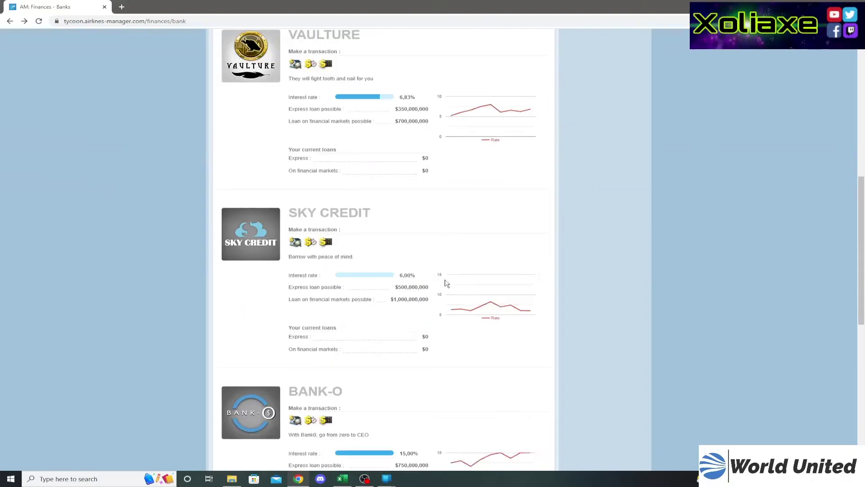
scroll(446, 283, down, 4)
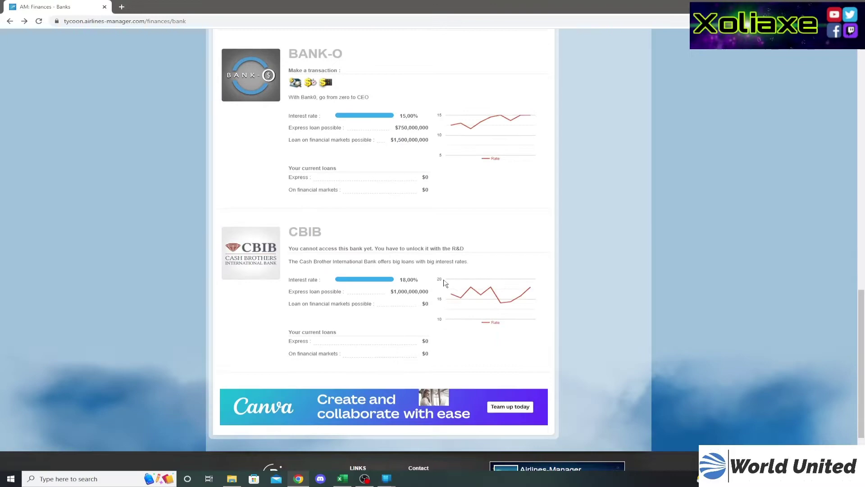
scroll(444, 283, up, 13)
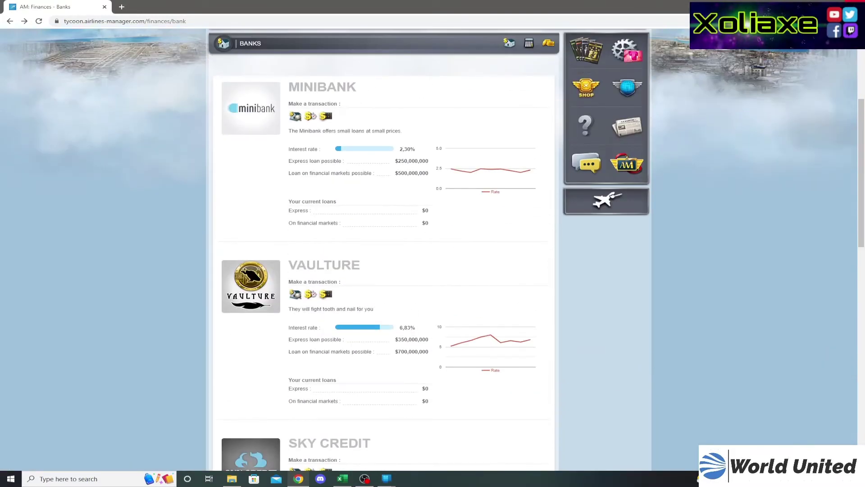
Switch to the Loans video workbook in Excel and review the loan, interest, profit and repayment inputs plus new aircraft and route prices.
key(alt+Tab)
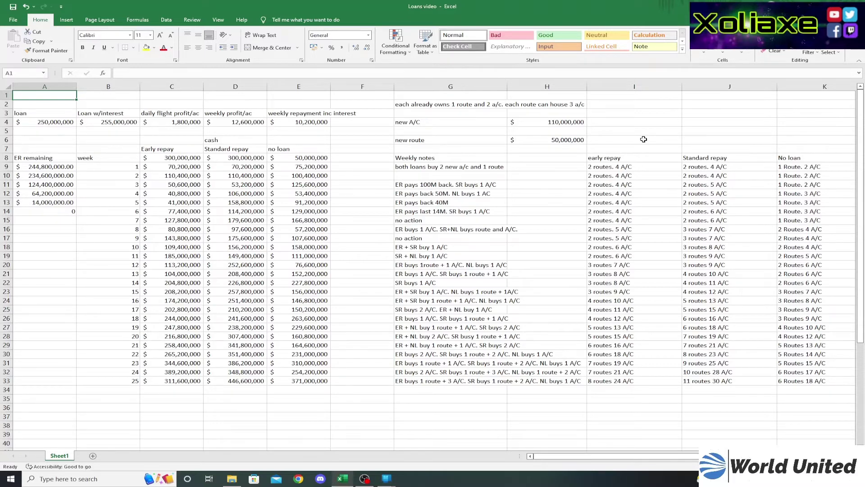
click(33, 122)
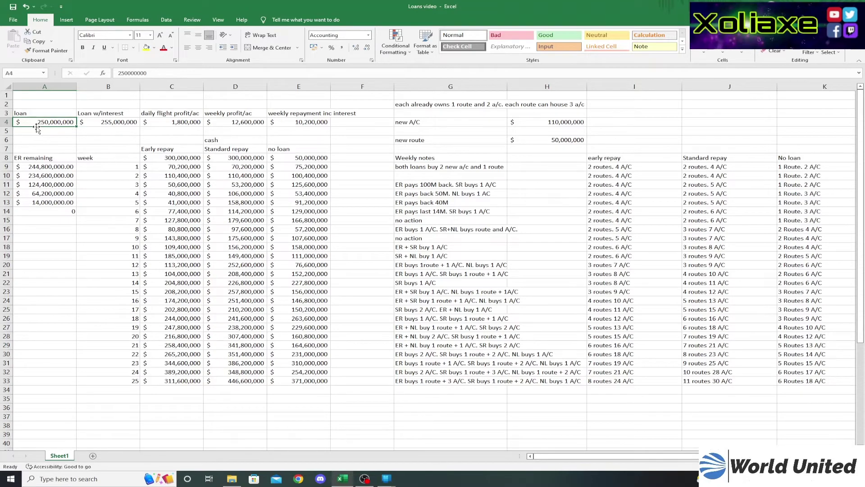
click(93, 123)
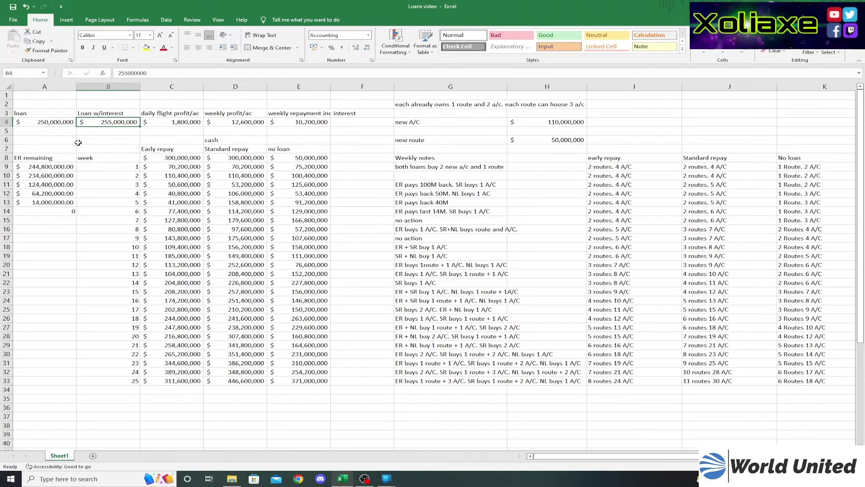
click(161, 123)
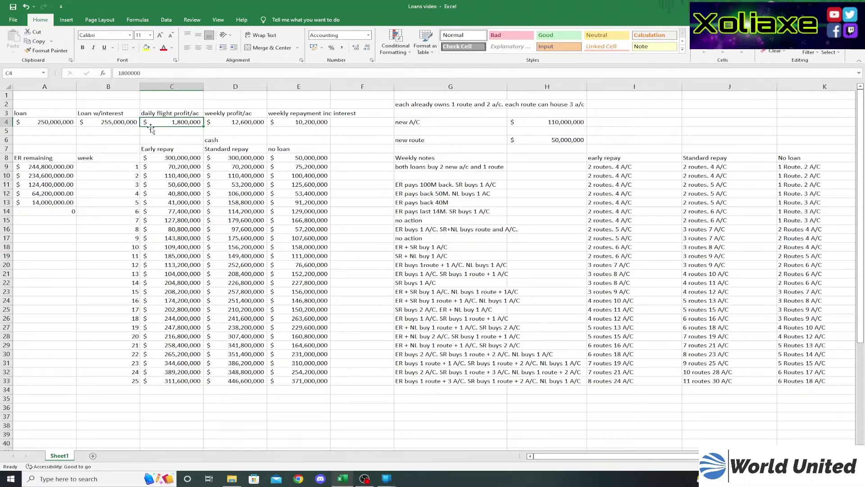
click(228, 123)
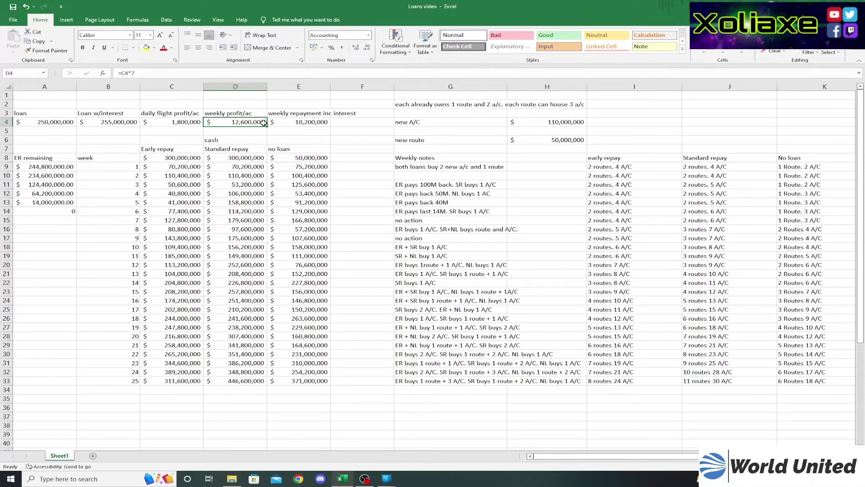
click(283, 123)
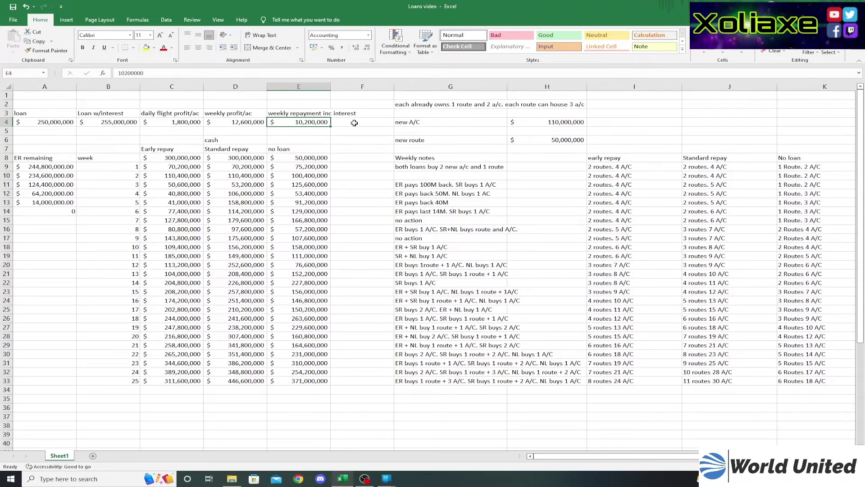
click(539, 123)
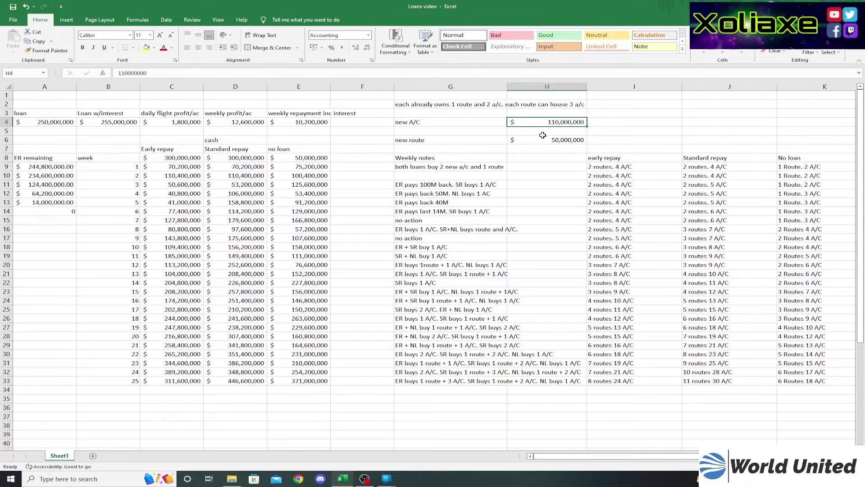
click(542, 140)
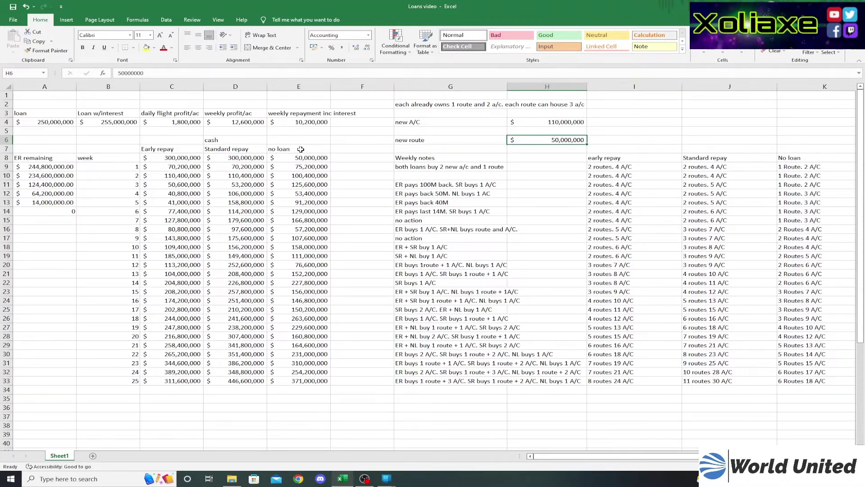
Compare the starting cash in row 8 for the early repay, standard repay and no loan scenarios.
click(191, 150)
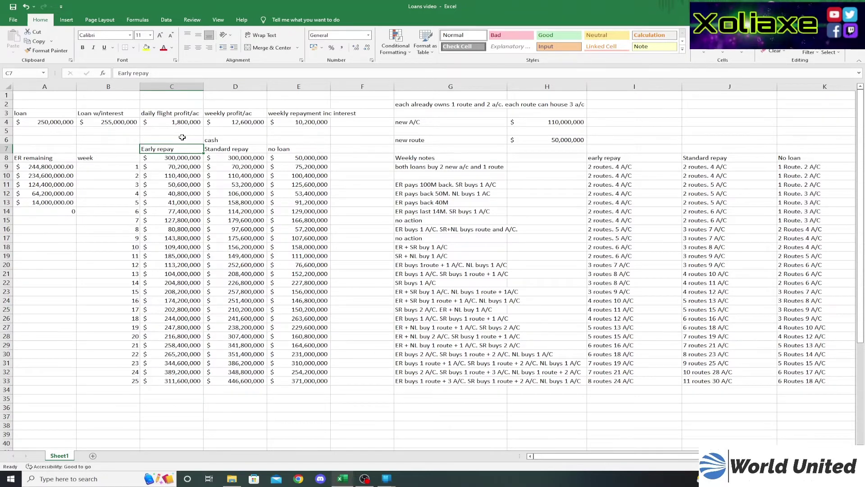
click(258, 151)
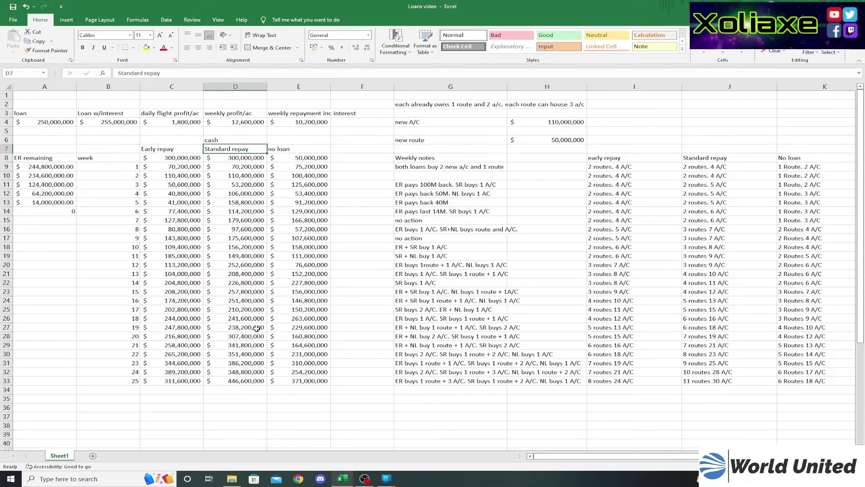
click(166, 161)
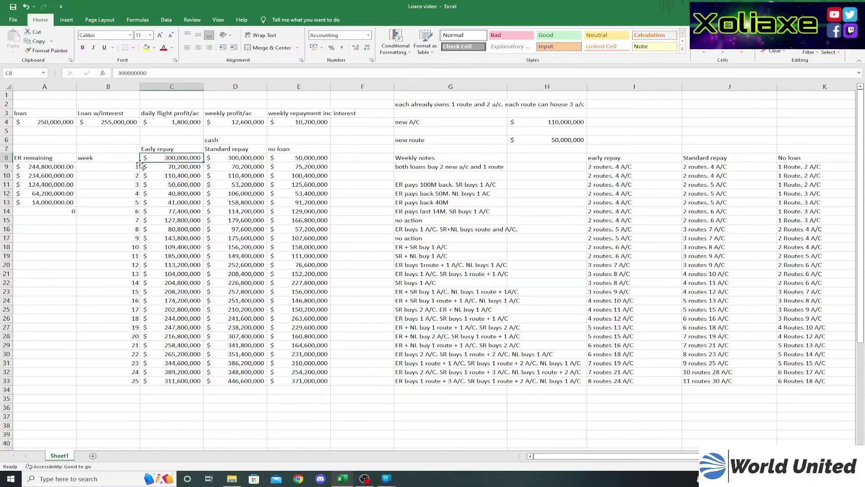
click(225, 158)
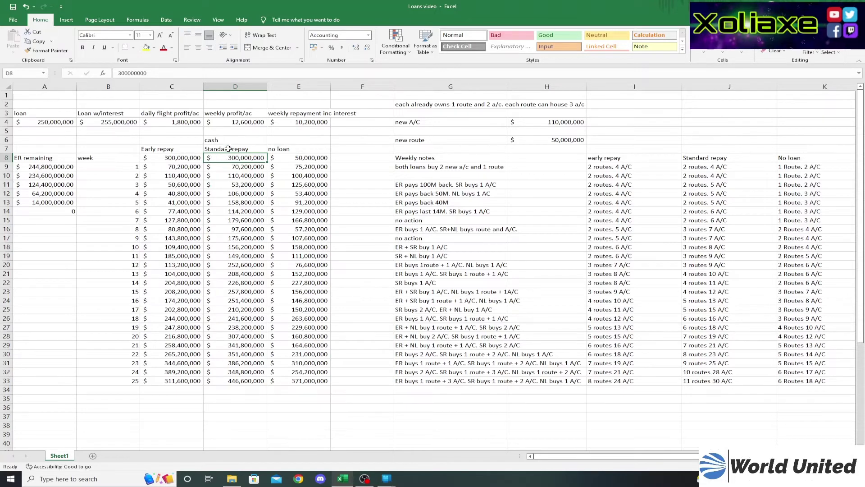
click(309, 160)
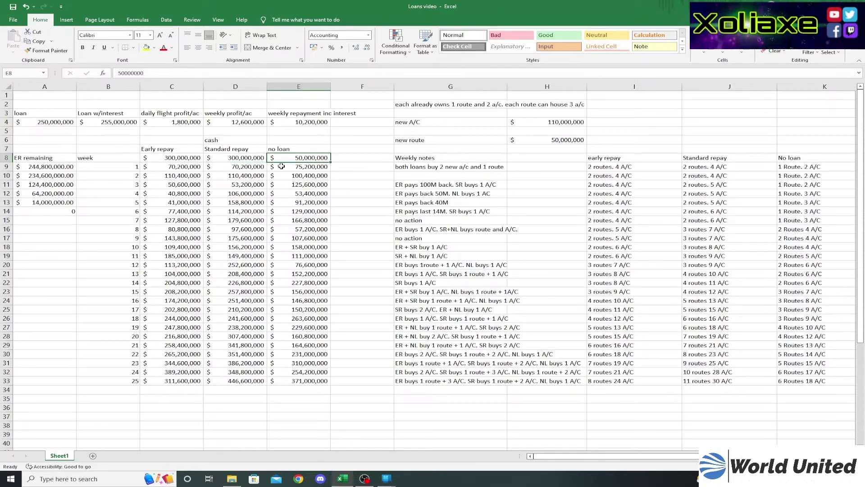
click(189, 158)
click(244, 158)
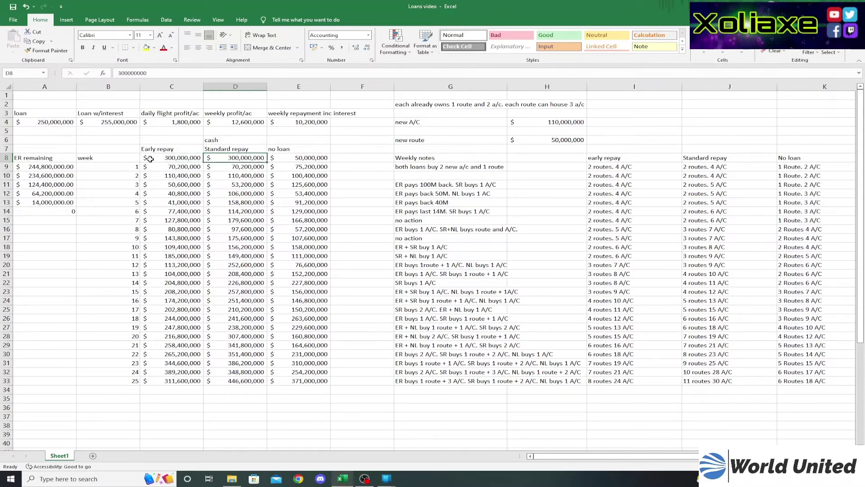
click(173, 158)
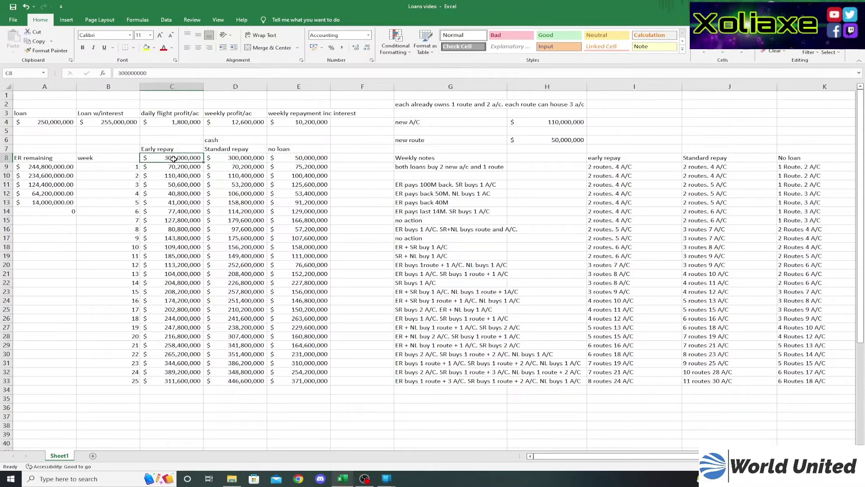
click(295, 157)
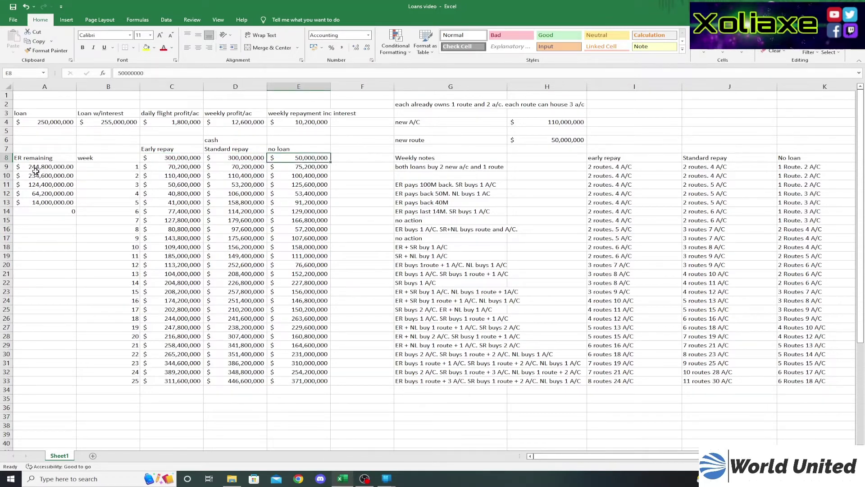
Examine the week 1 row, checking the early-repay remaining balance in A9 and the cash formula in C9.
mouse_move(40, 167)
mouse_down()
mouse_move(51, 205)
mouse_move(51, 171)
mouse_move(53, 211)
mouse_move(53, 170)
mouse_up()
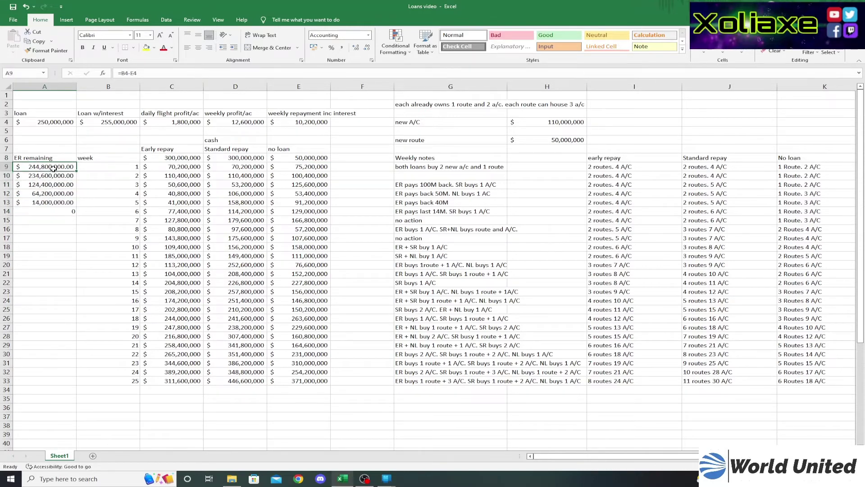
click(89, 170)
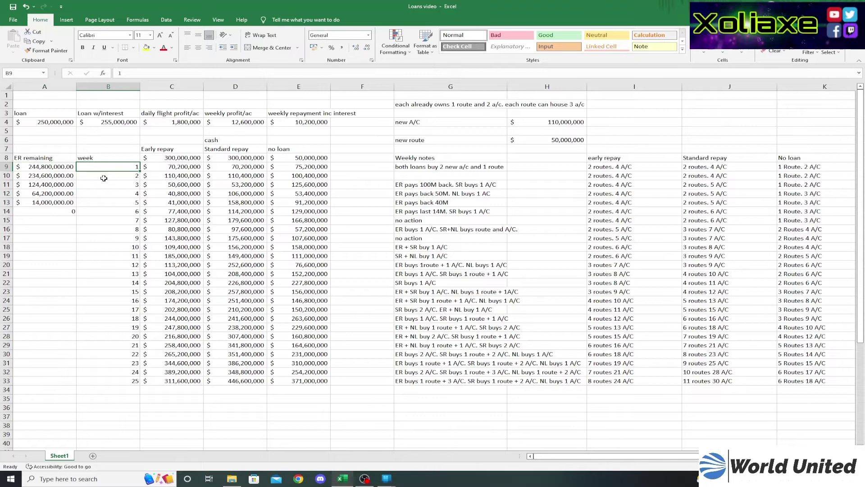
click(187, 168)
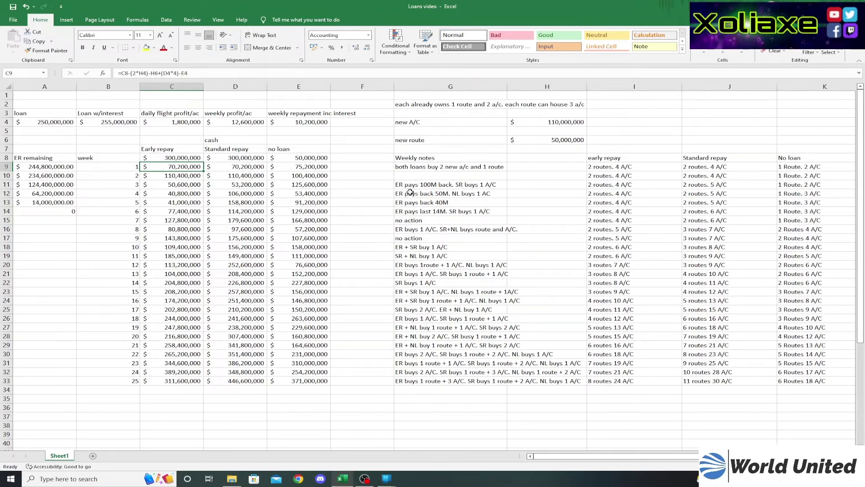
Trace the early-repay loan payments for weeks 3 to 6 in the weekly notes, checking the cash formulas in C10 and C14.
click(416, 185)
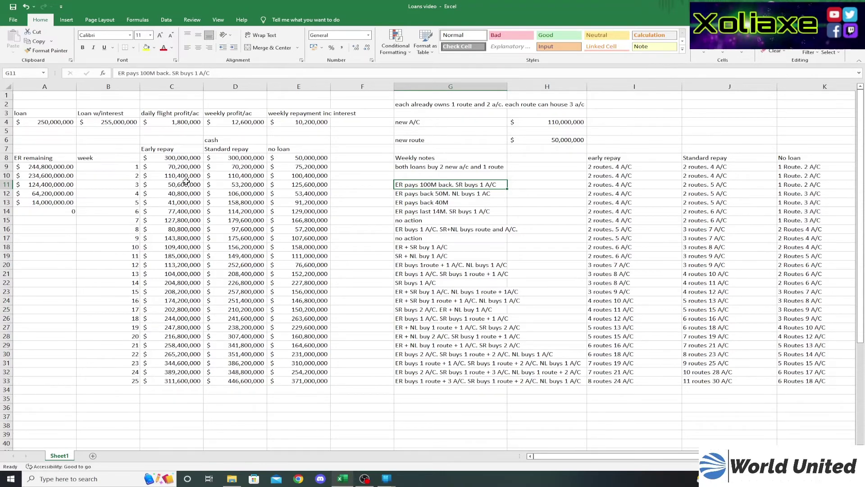
click(173, 176)
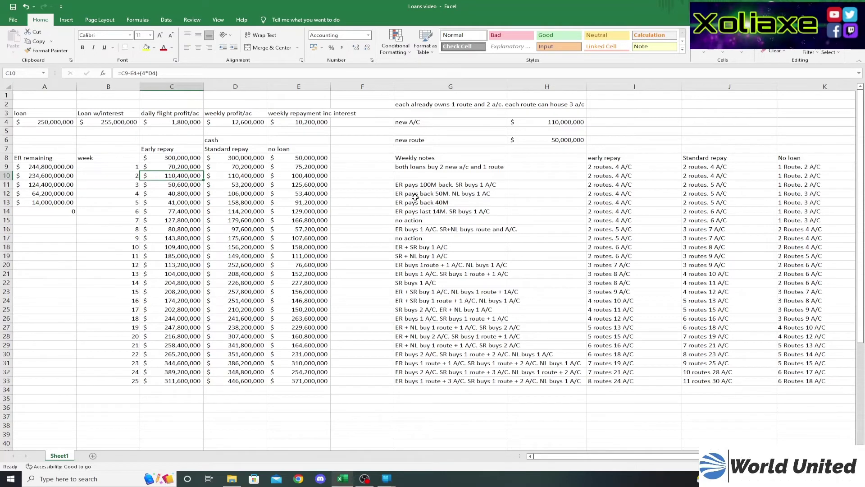
click(439, 186)
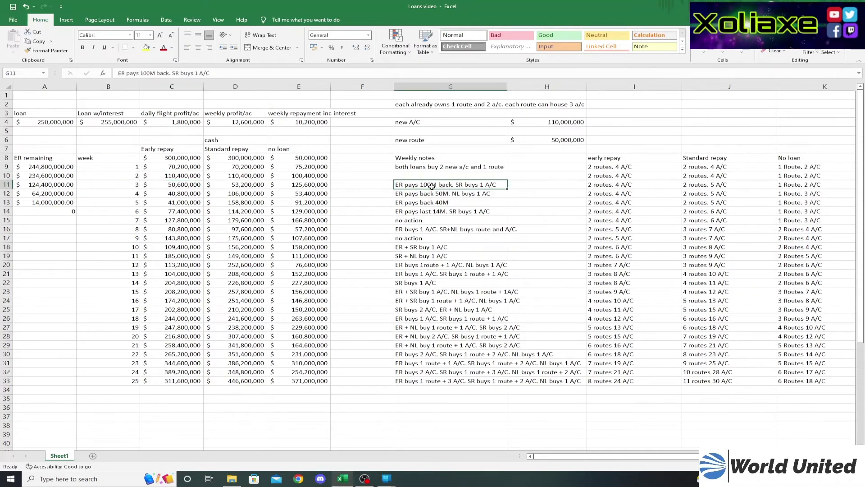
click(432, 194)
click(431, 203)
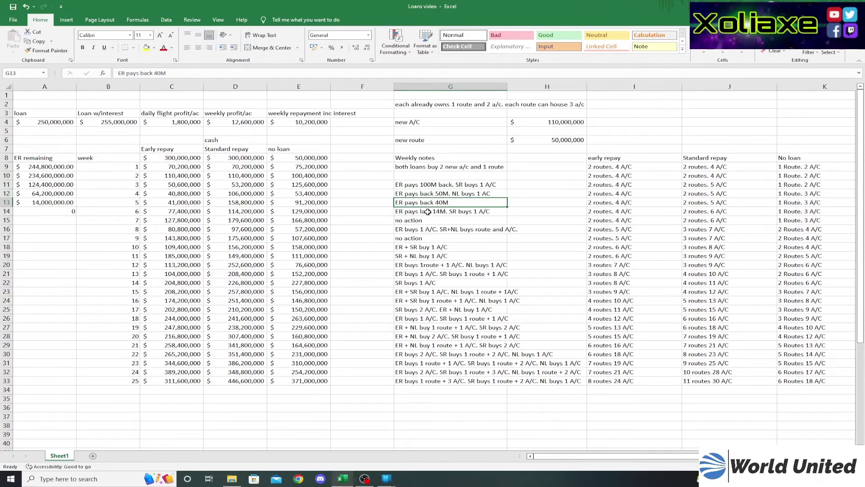
click(427, 212)
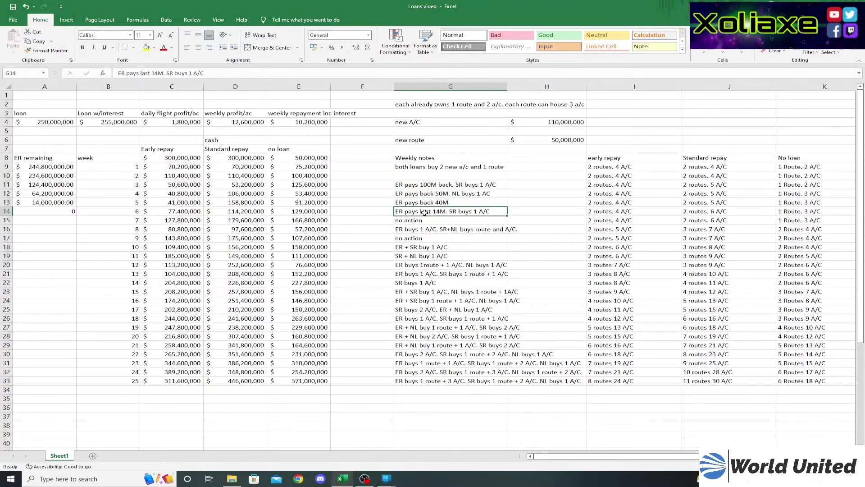
click(167, 212)
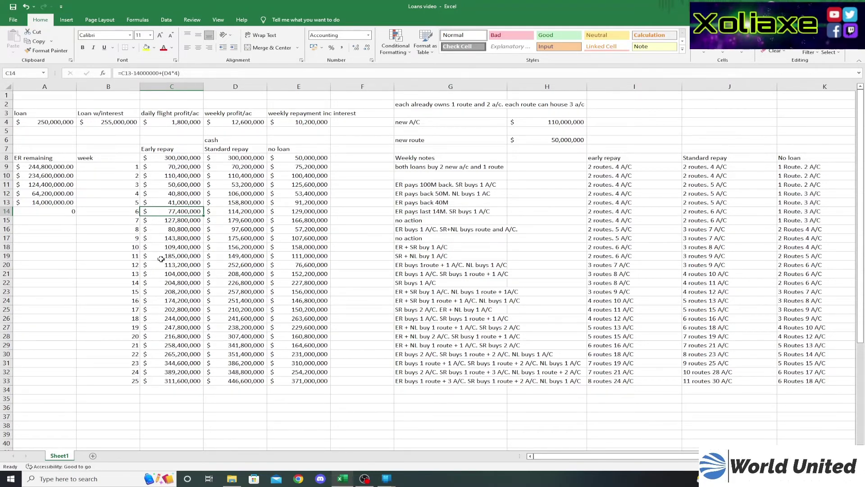
Check the early-repay cash formula in C15 and compare the route and aircraft counts for weeks 7 and 8 in I15, I16 and J16.
click(178, 221)
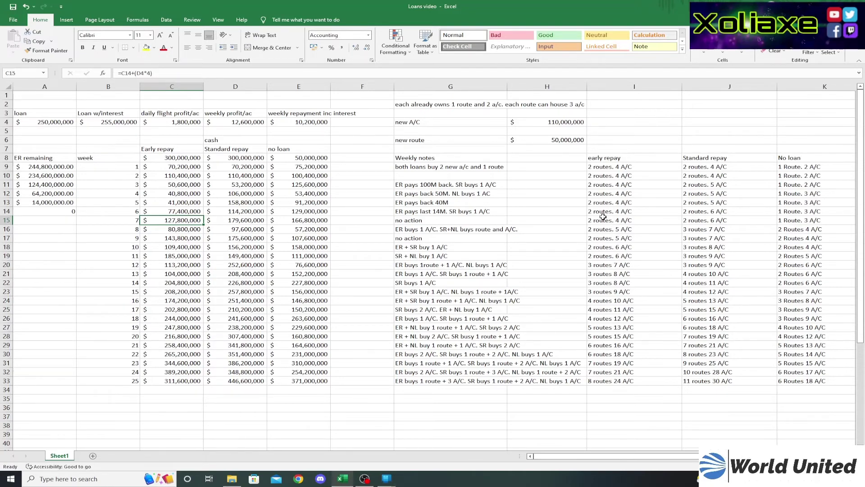
click(602, 228)
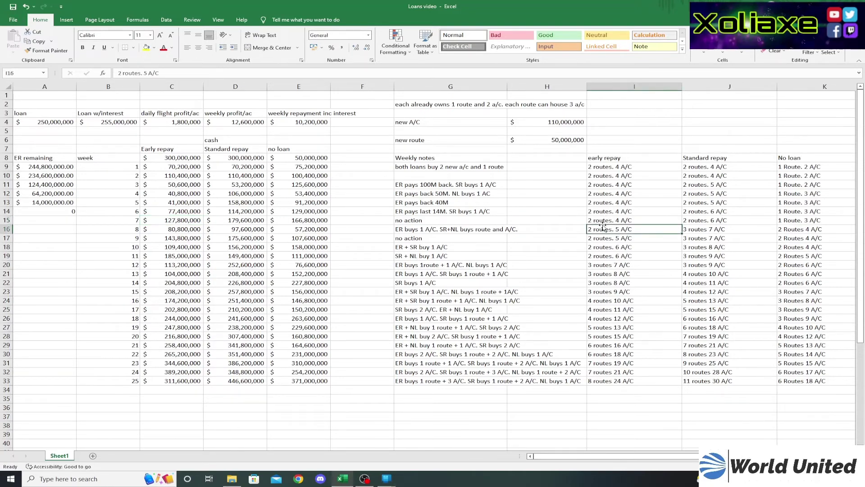
click(603, 221)
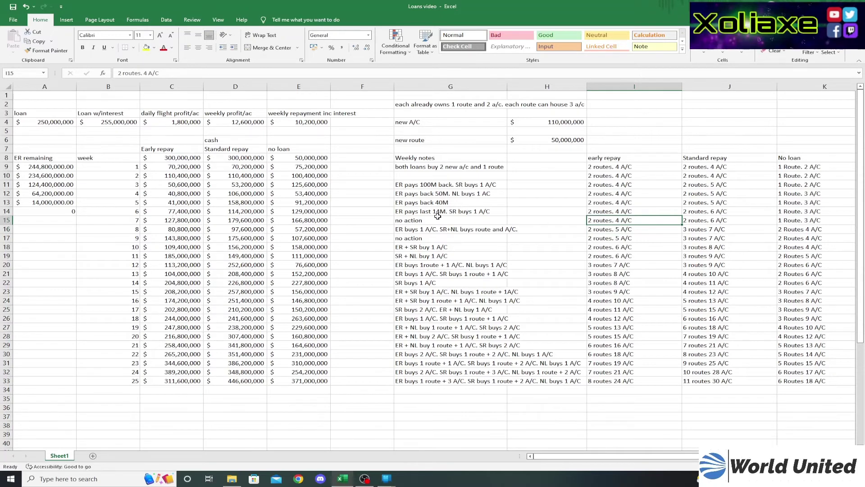
click(616, 230)
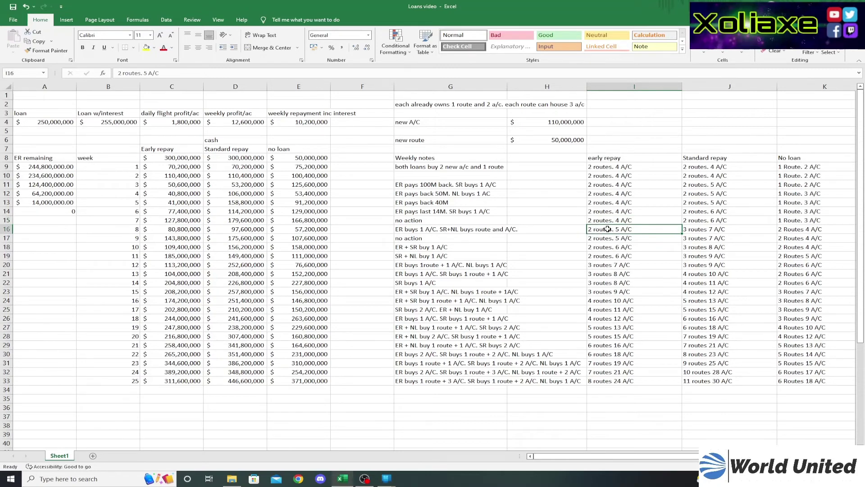
click(731, 231)
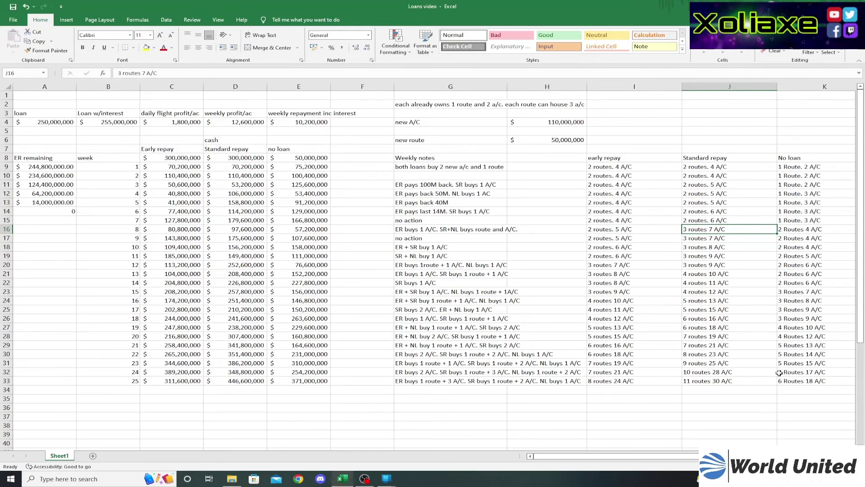
Compare the week 25 fleets in J33 and K33 and each scenario's weekly aircraft profit in F54:F56 of the 25-week summary.
click(708, 382)
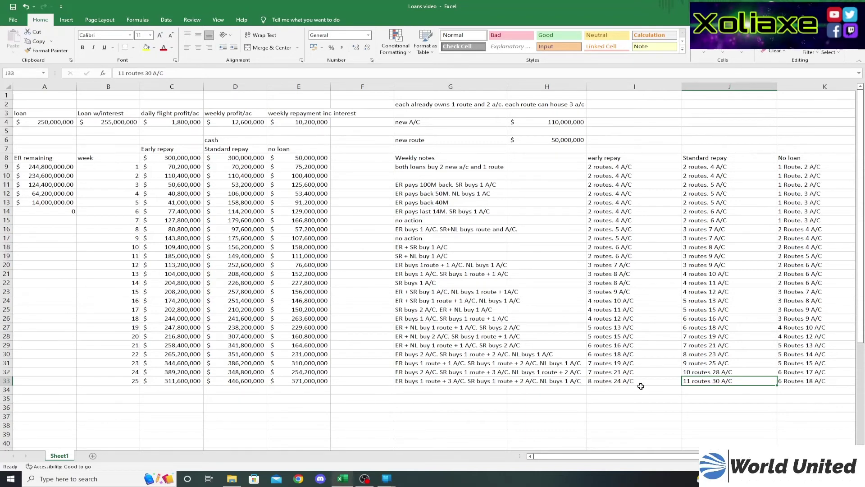
click(801, 383)
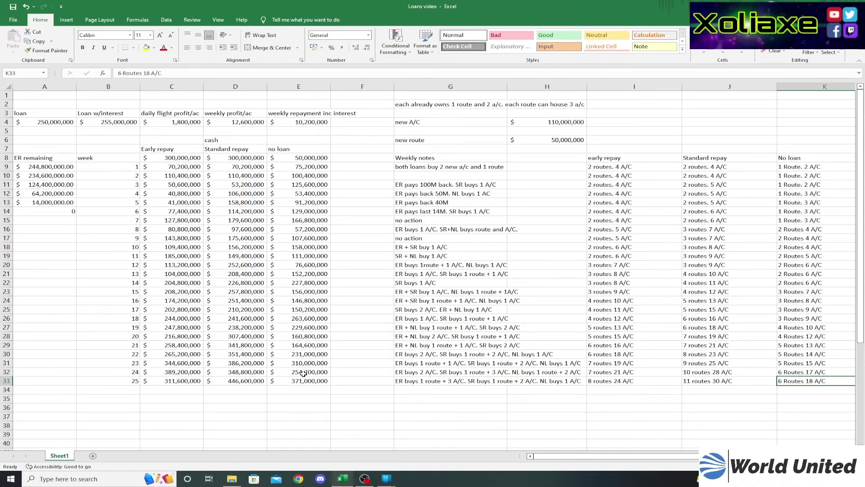
scroll(303, 374, down, 9)
scroll(303, 374, down, 5)
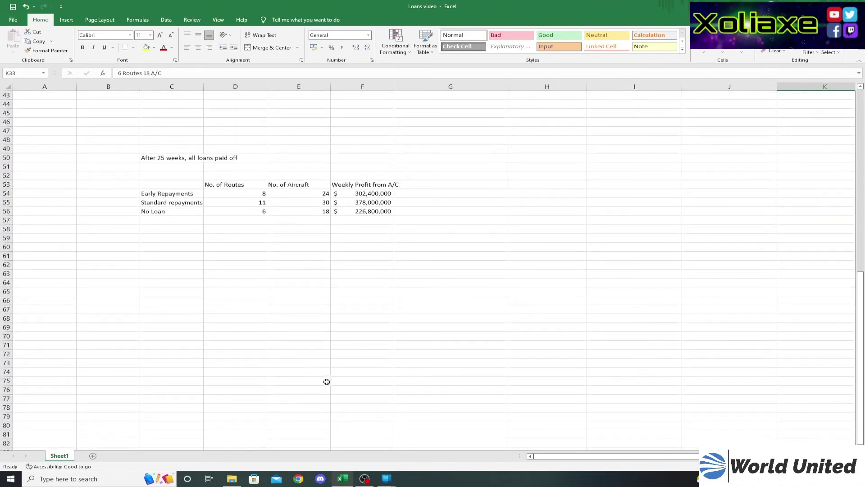
click(359, 193)
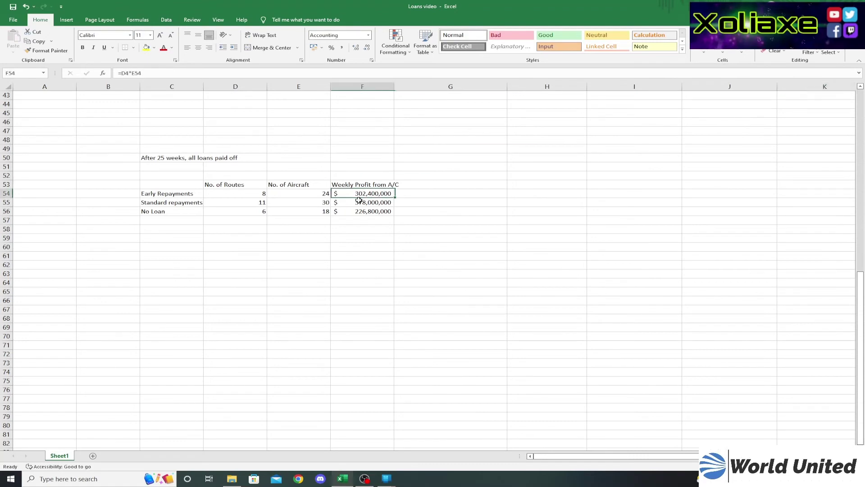
click(357, 204)
click(354, 212)
click(353, 202)
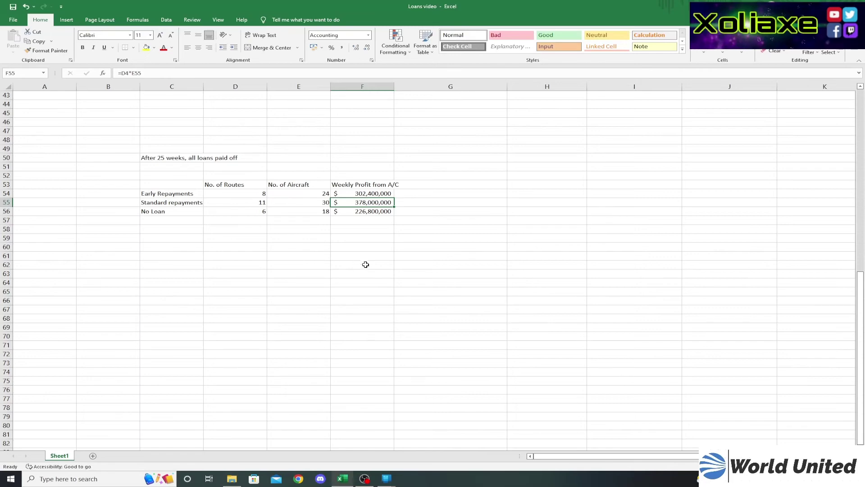
scroll(238, 235, up, 14)
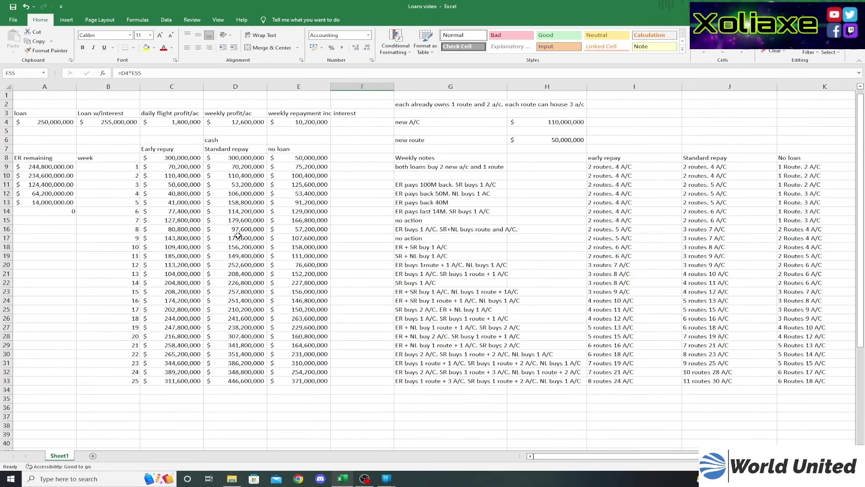